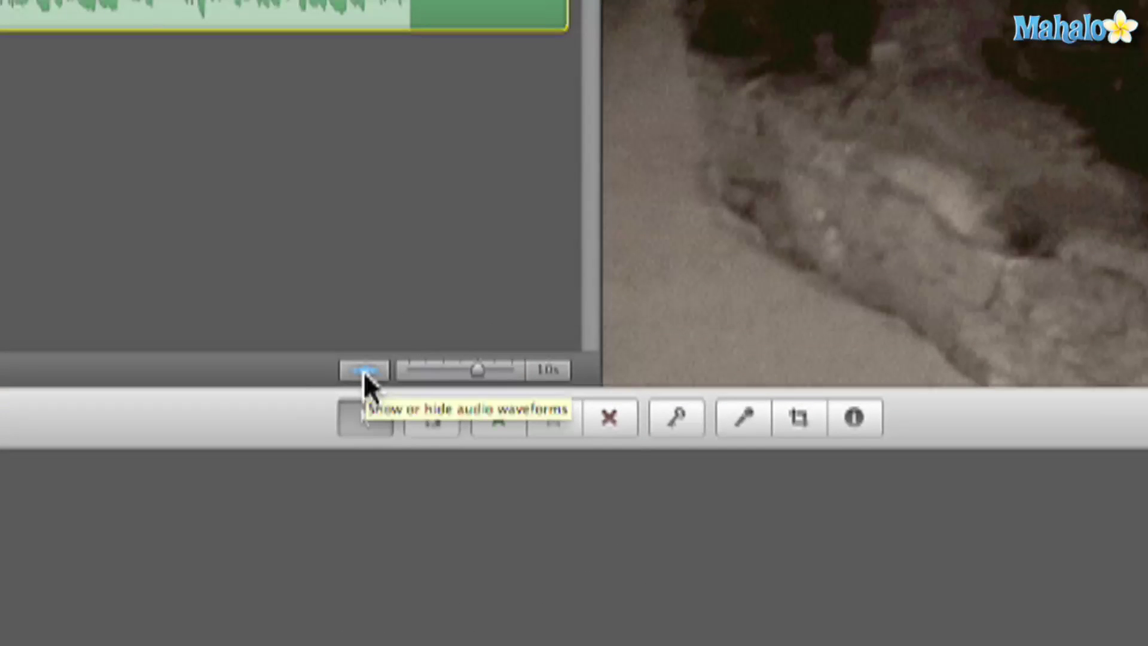
# Hide the audio waveforms and set the first clip's volume to 35% in its audio settings
pyautogui.click(363, 371)
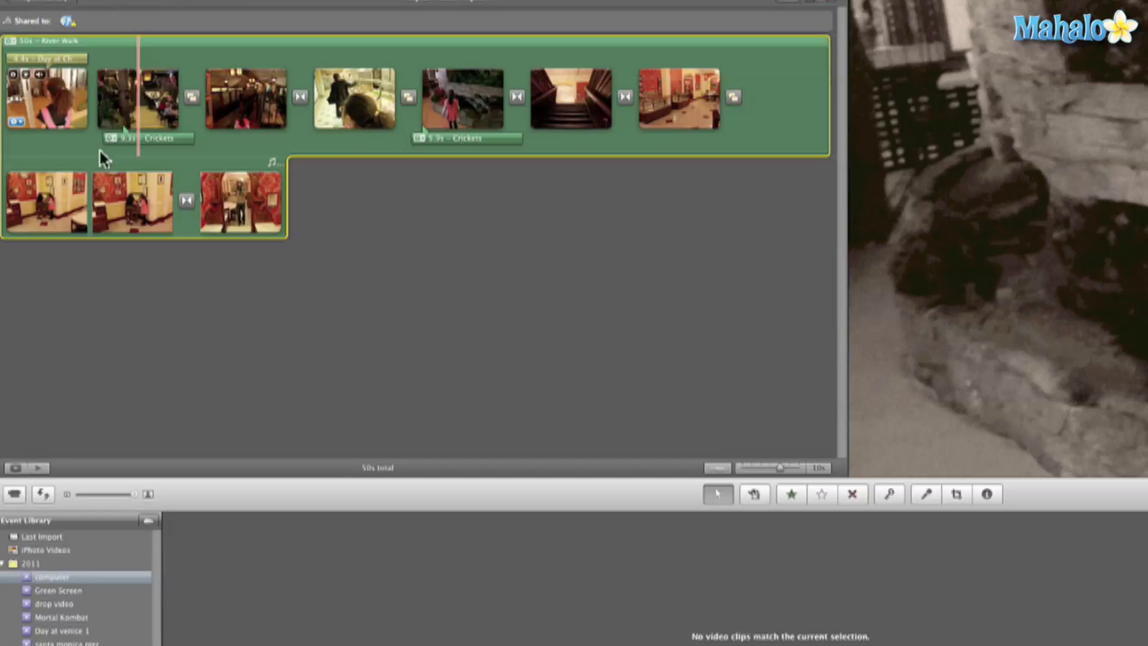
pyautogui.doubleClick(56, 117)
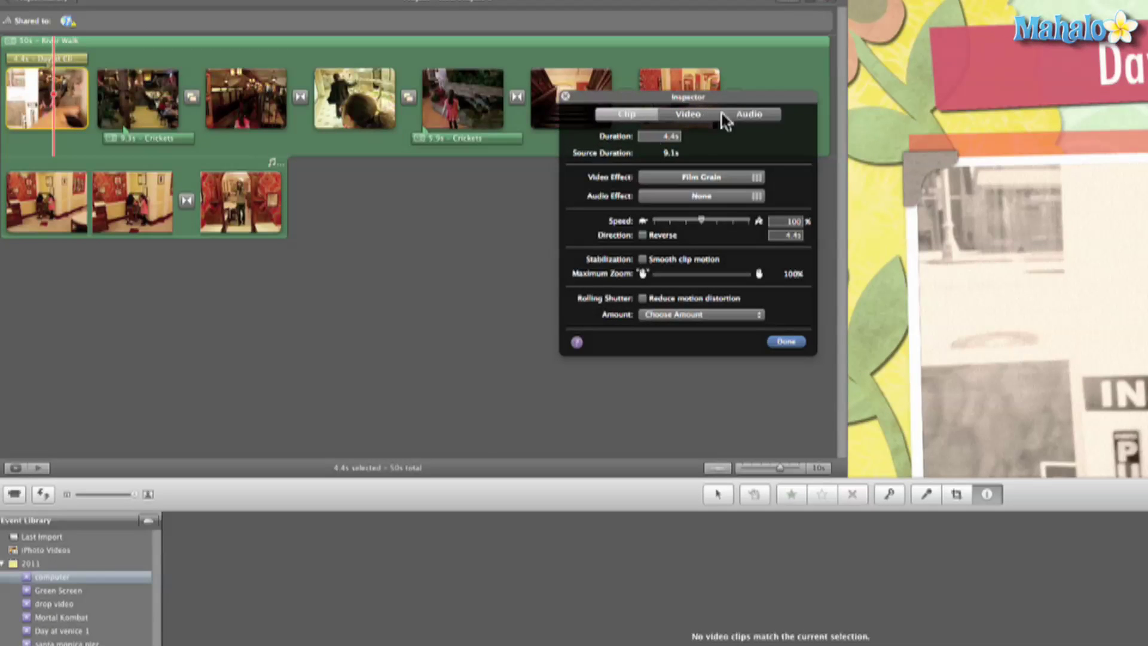
pyautogui.click(726, 115)
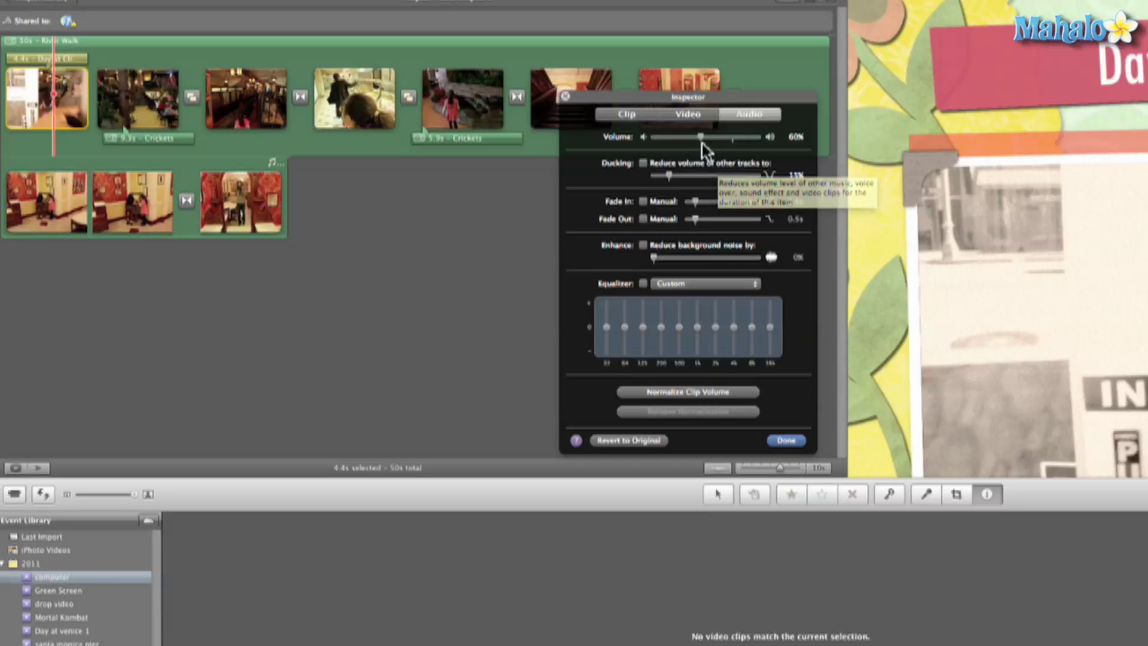
pyautogui.moveTo(700, 137); pyautogui.dragTo(681, 151)
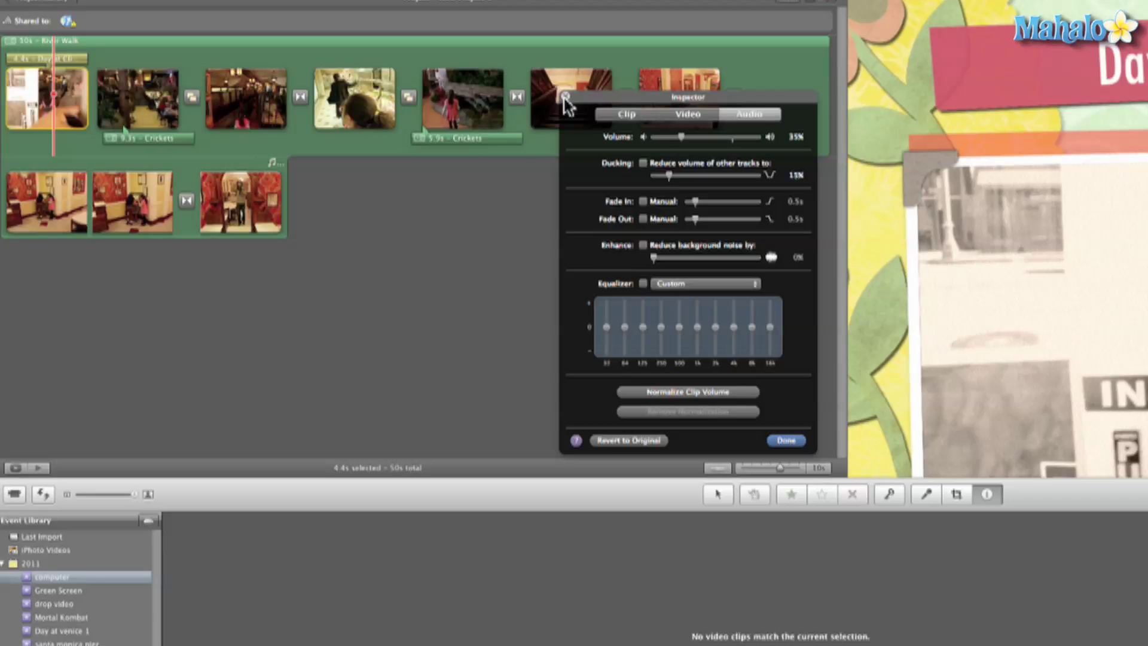
pyautogui.click(565, 97)
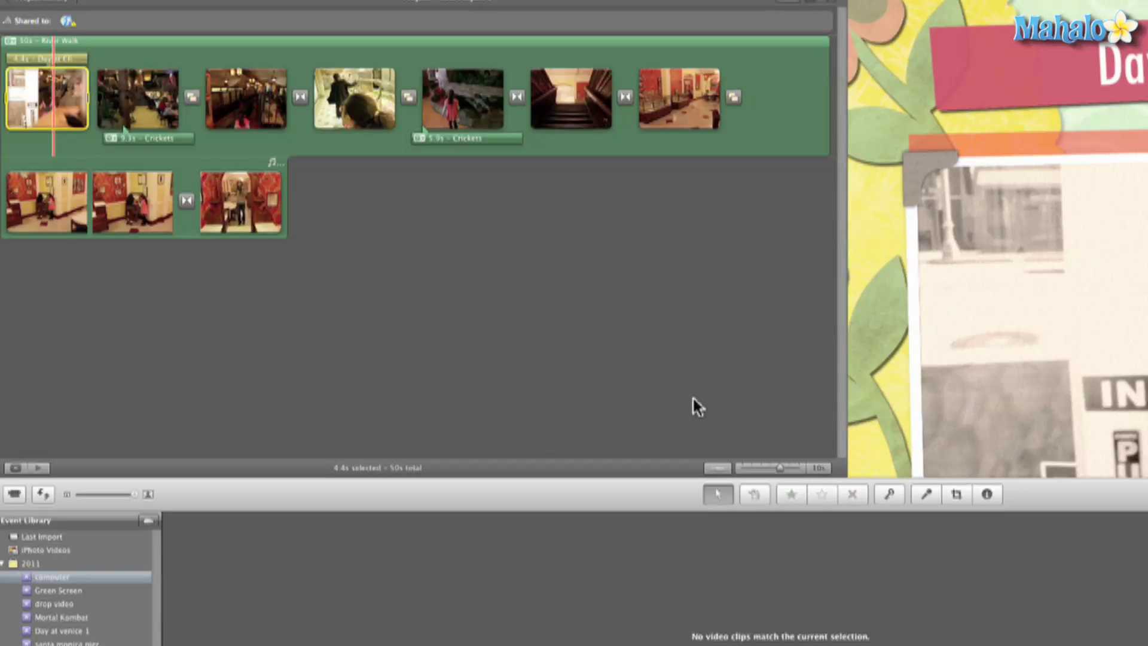
# Show the audio waveforms and lower the River Walk music's volume on its waveform, playing the project from the start to check
pyautogui.click(715, 469)
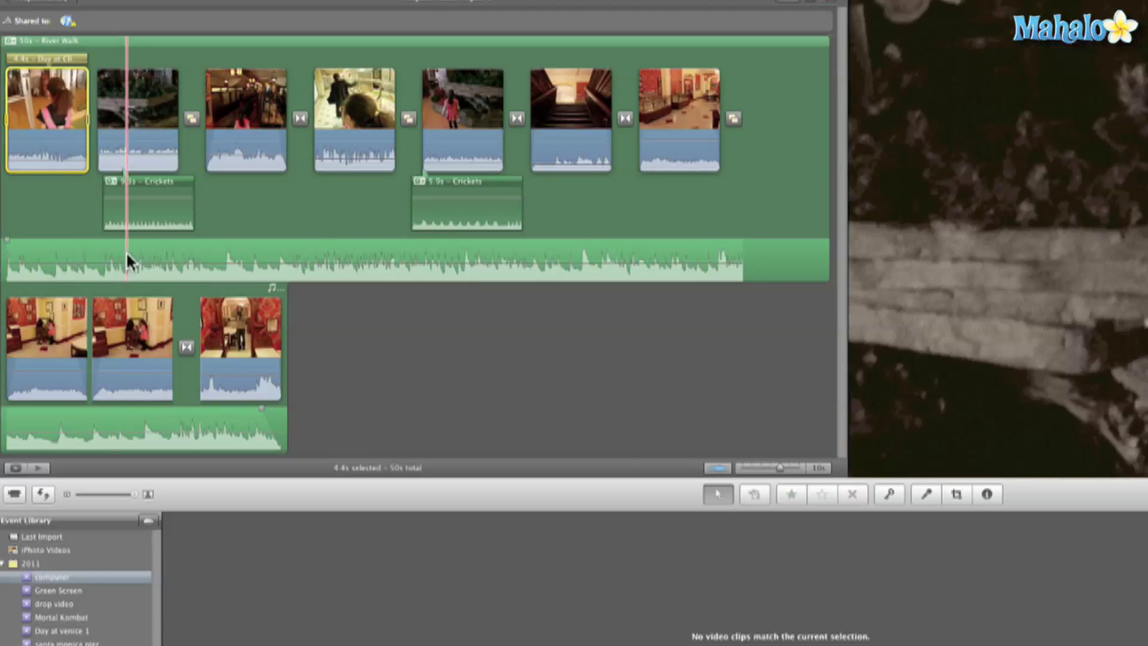
pyautogui.moveTo(146, 266); pyautogui.dragTo(153, 261)
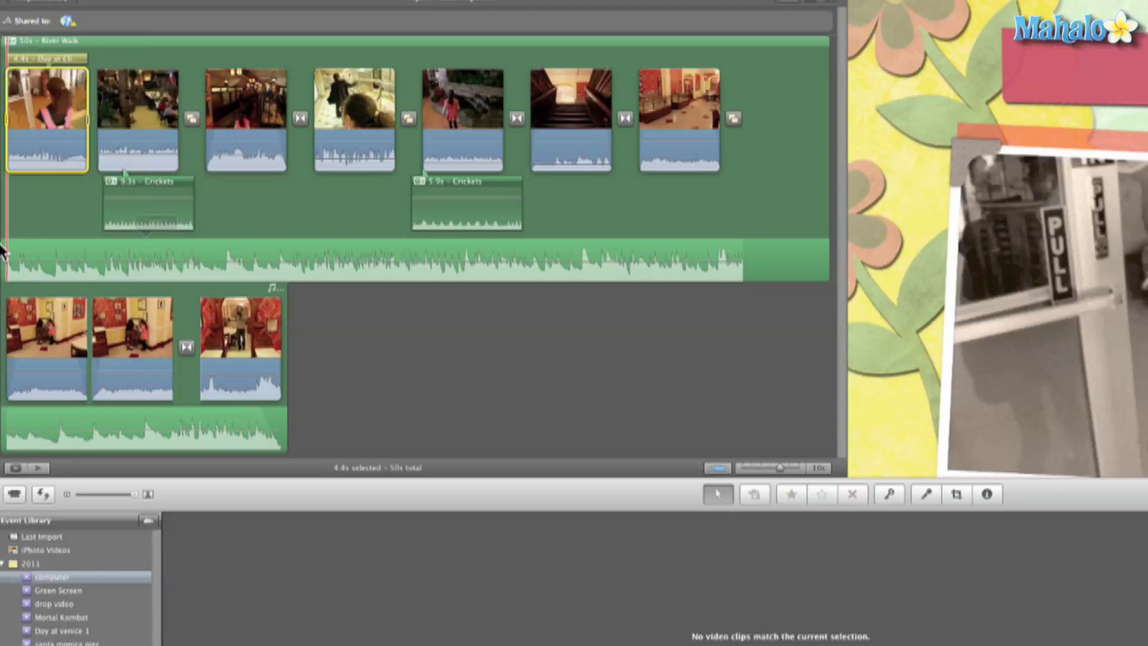
pyautogui.press('space')
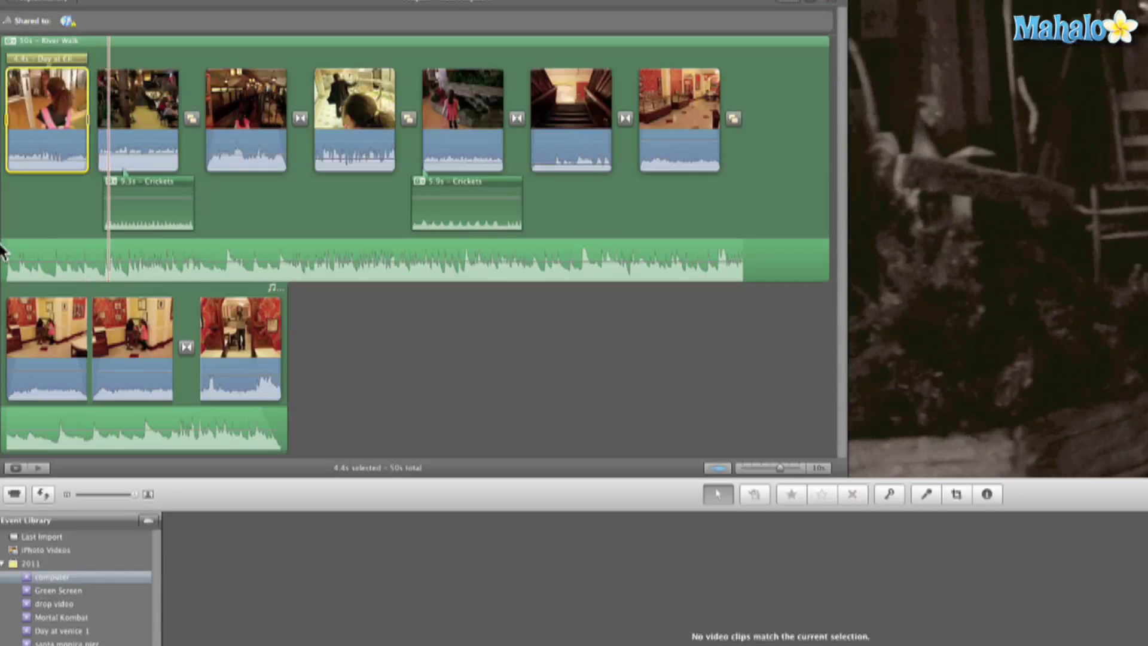
pyautogui.press('\\')
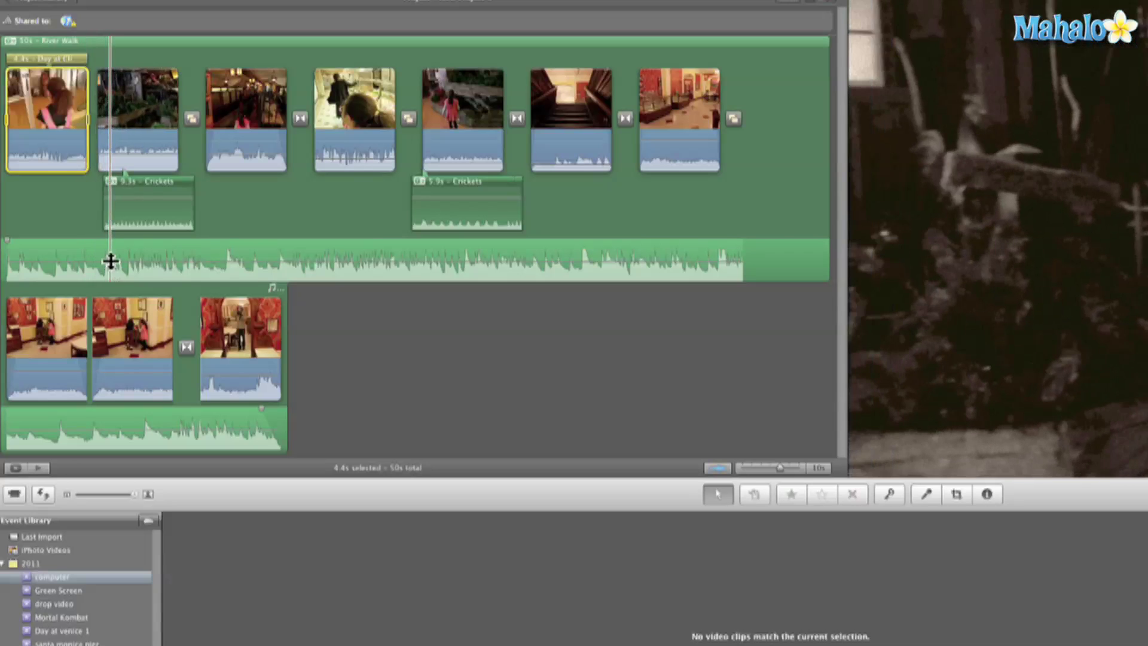
pyautogui.moveTo(111, 271); pyautogui.dragTo(112, 275)
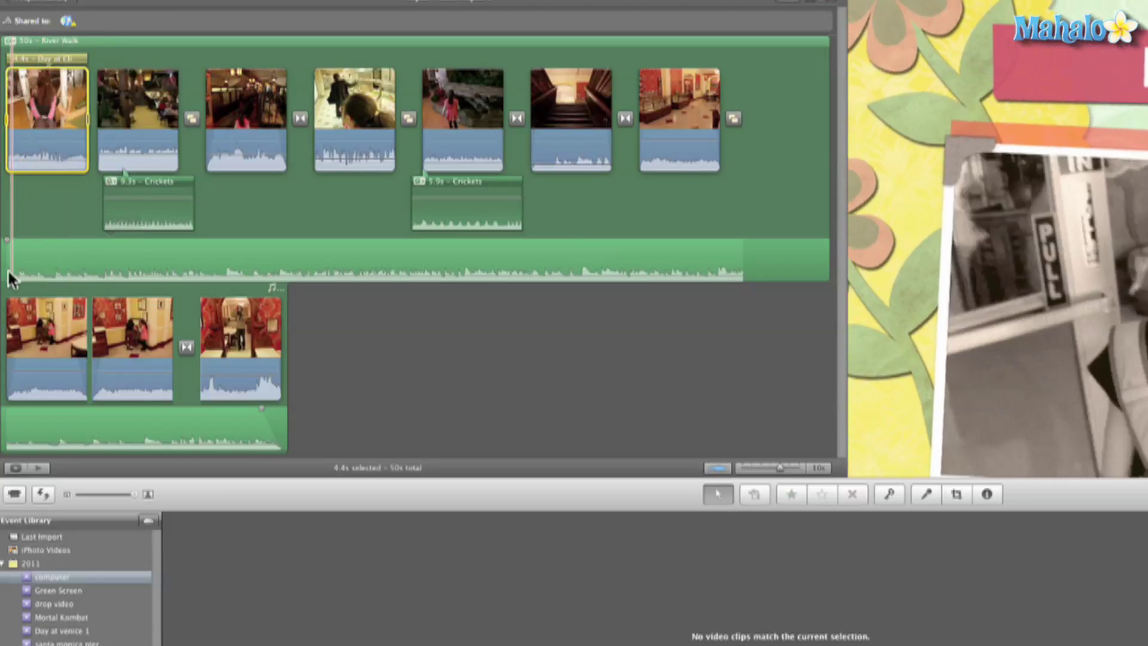
pyautogui.press('space')
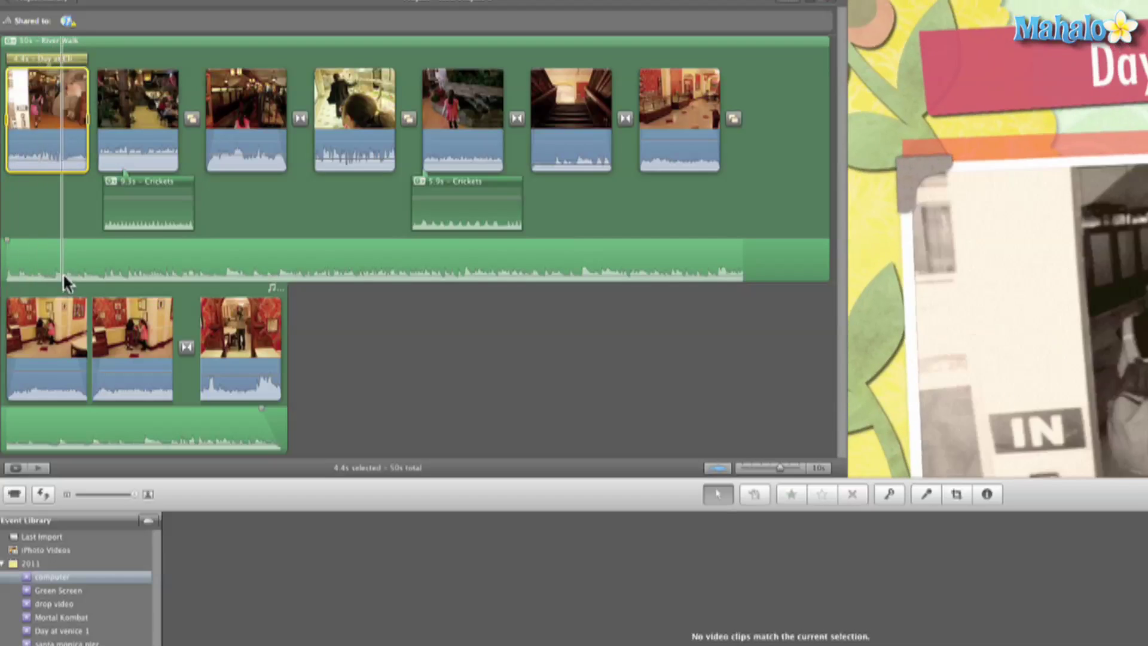
# Raise the River Walk music's volume again on its waveform and play the project
pyautogui.moveTo(67, 270)
pyautogui.mouseDown()
pyautogui.moveTo(65, 246)
pyautogui.moveTo(72, 266)
pyautogui.moveTo(83, 259)
pyautogui.mouseUp()
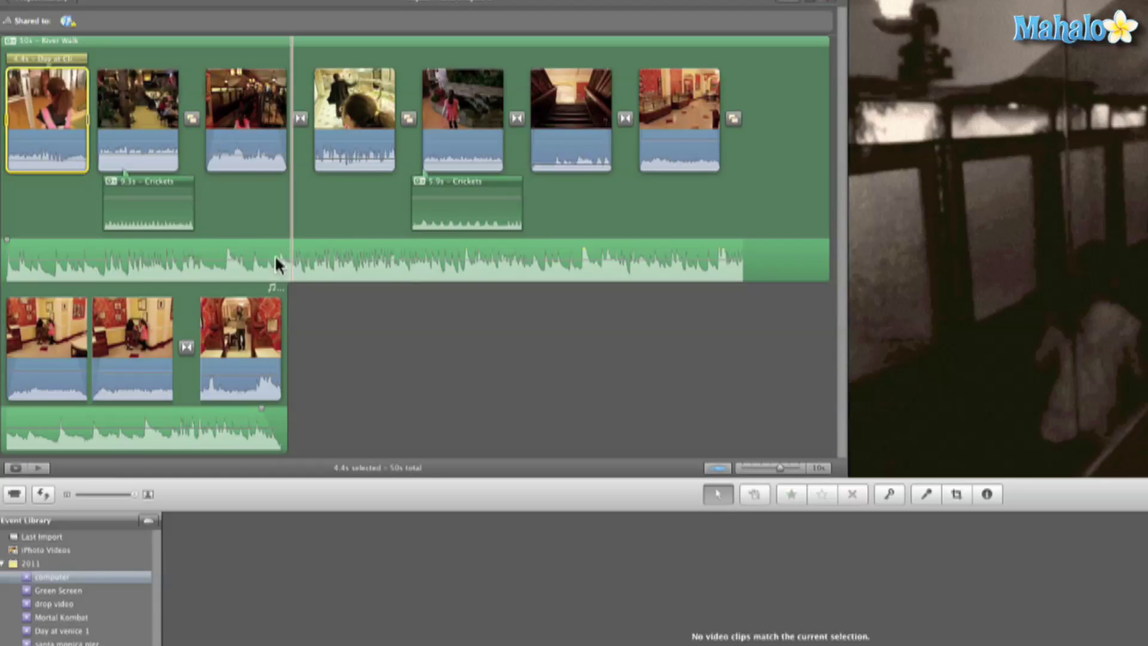
pyautogui.press('space')
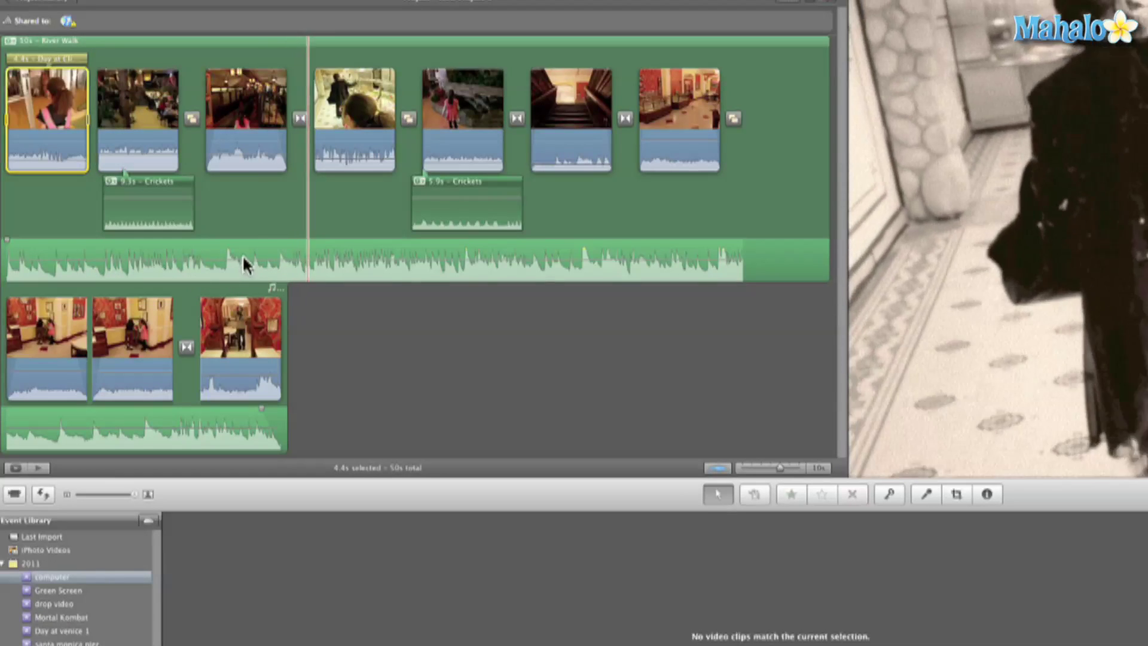
pyautogui.moveTo(269, 261); pyautogui.dragTo(273, 264)
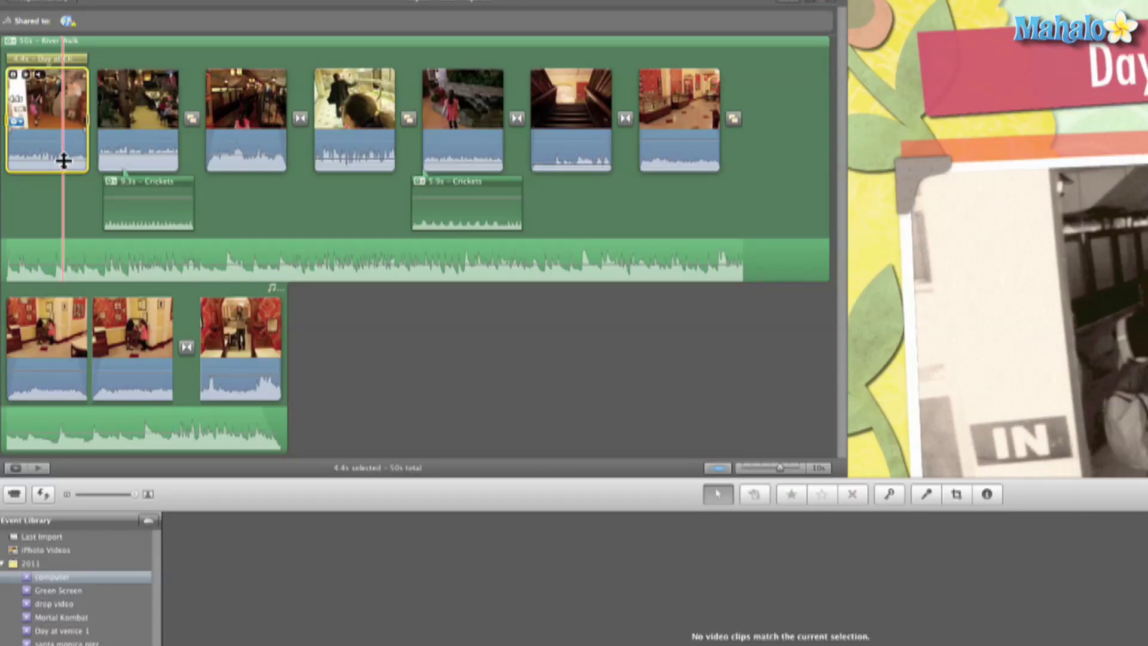
# Reduce the first clip's volume to 0% on its waveform and play it back
pyautogui.moveTo(63, 158); pyautogui.dragTo(70, 159)
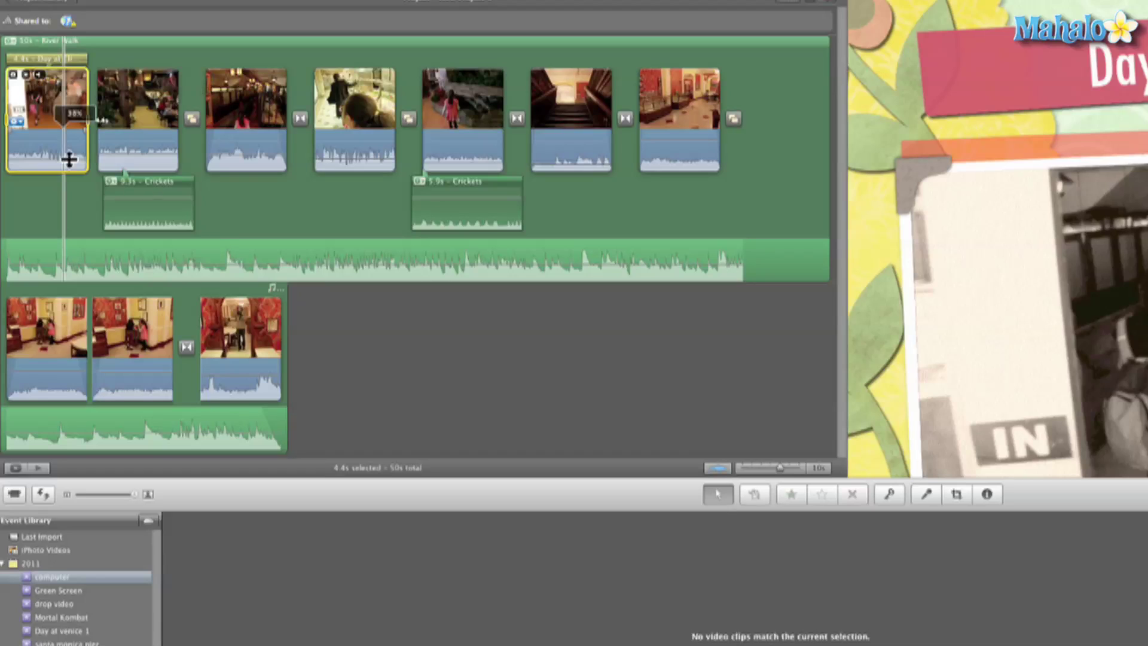
pyautogui.moveTo(69, 159); pyautogui.dragTo(71, 179)
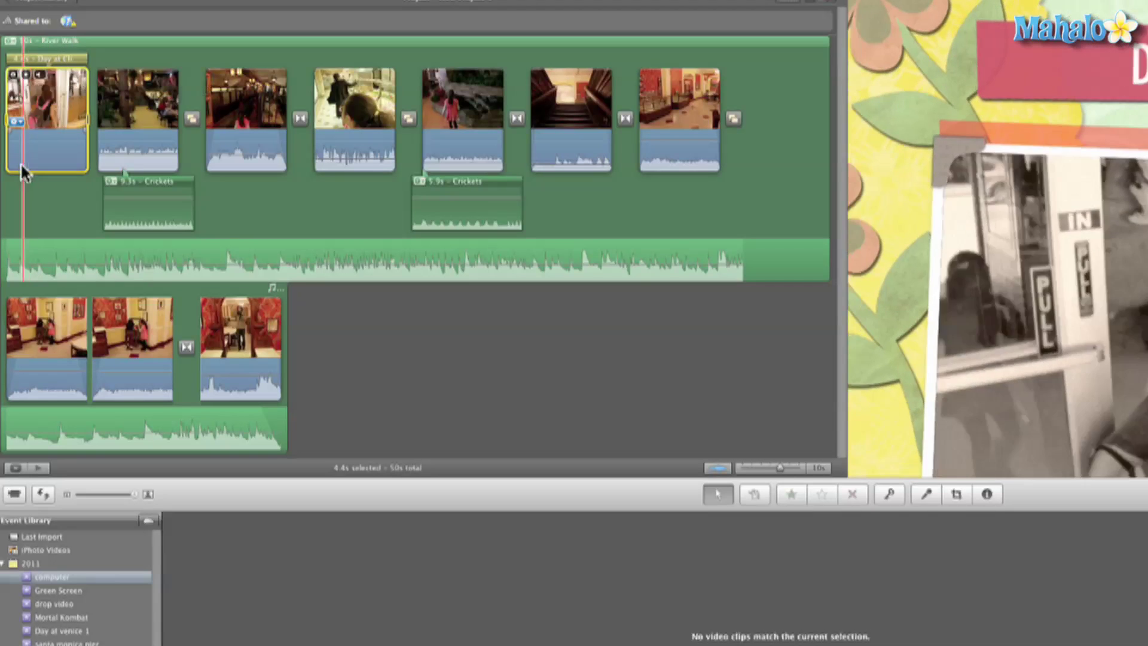
pyautogui.press('space')
pyautogui.click(42, 209)
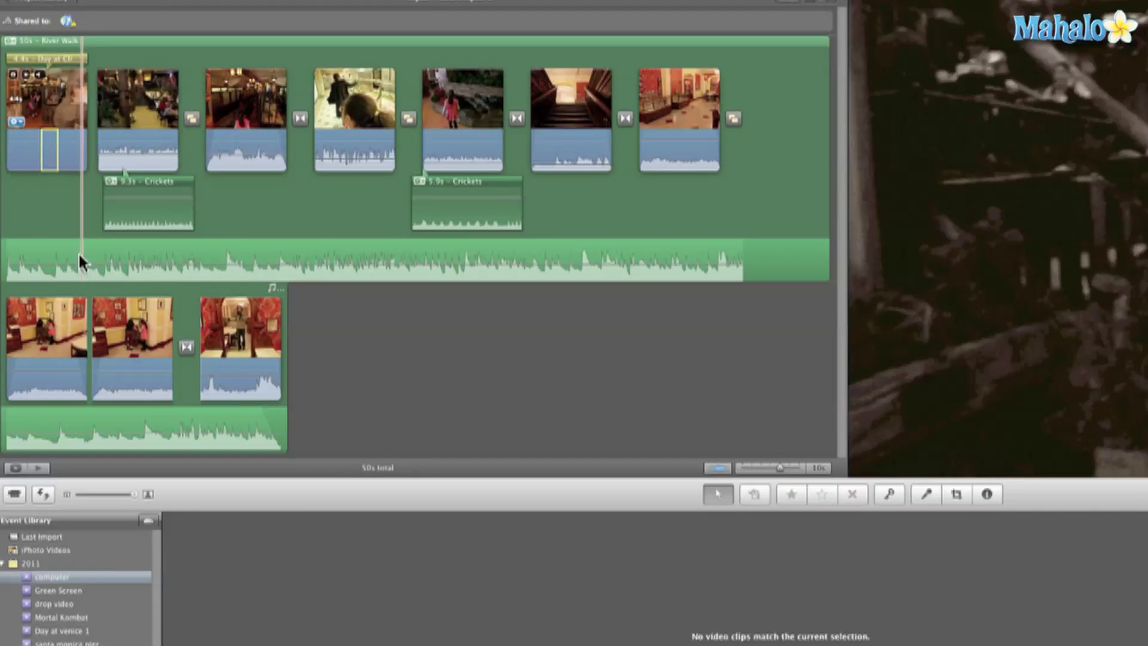
# Turn on ducking for the first clip, reducing the volume of other tracks to 78%, and play the result
pyautogui.doubleClick(67, 101)
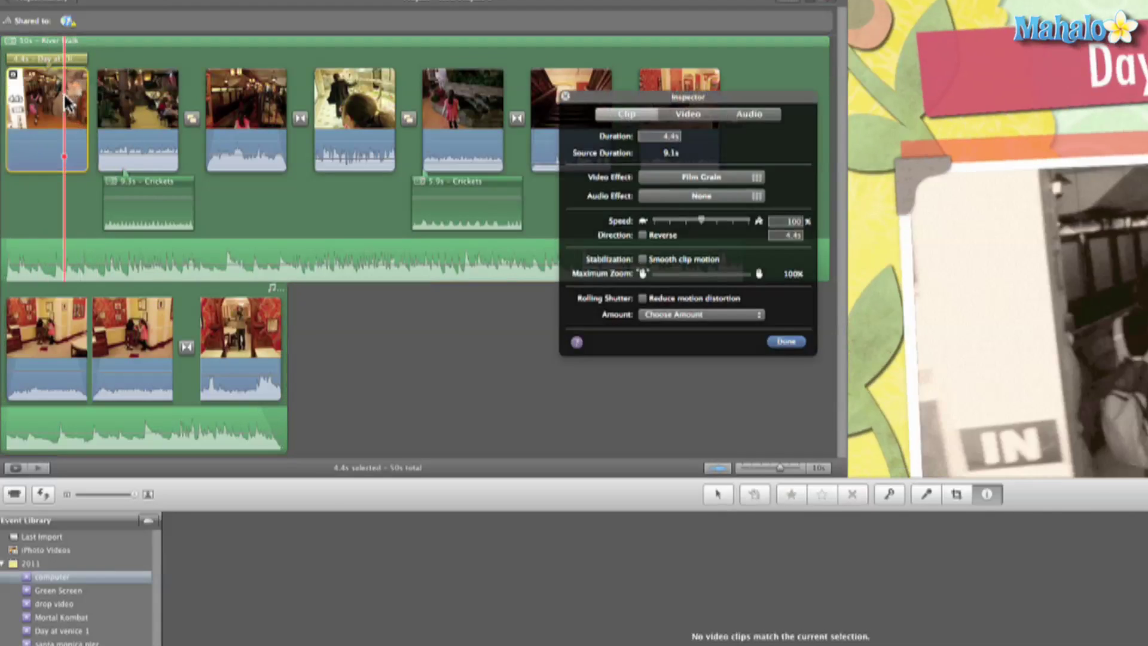
pyautogui.click(750, 118)
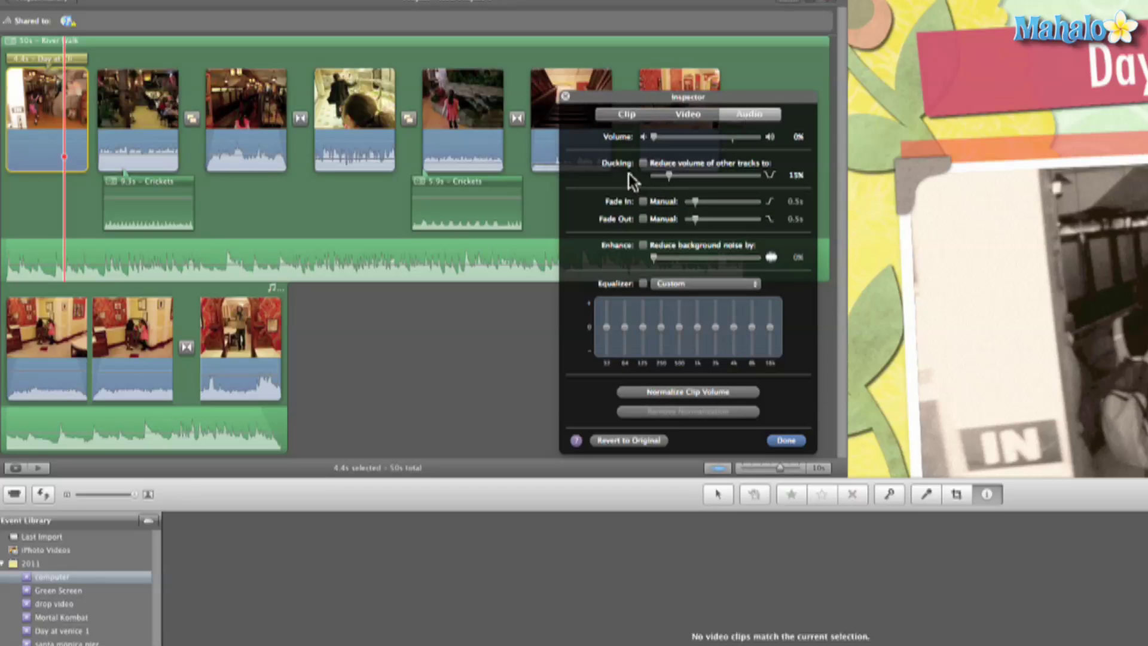
pyautogui.moveTo(670, 174); pyautogui.dragTo(740, 184)
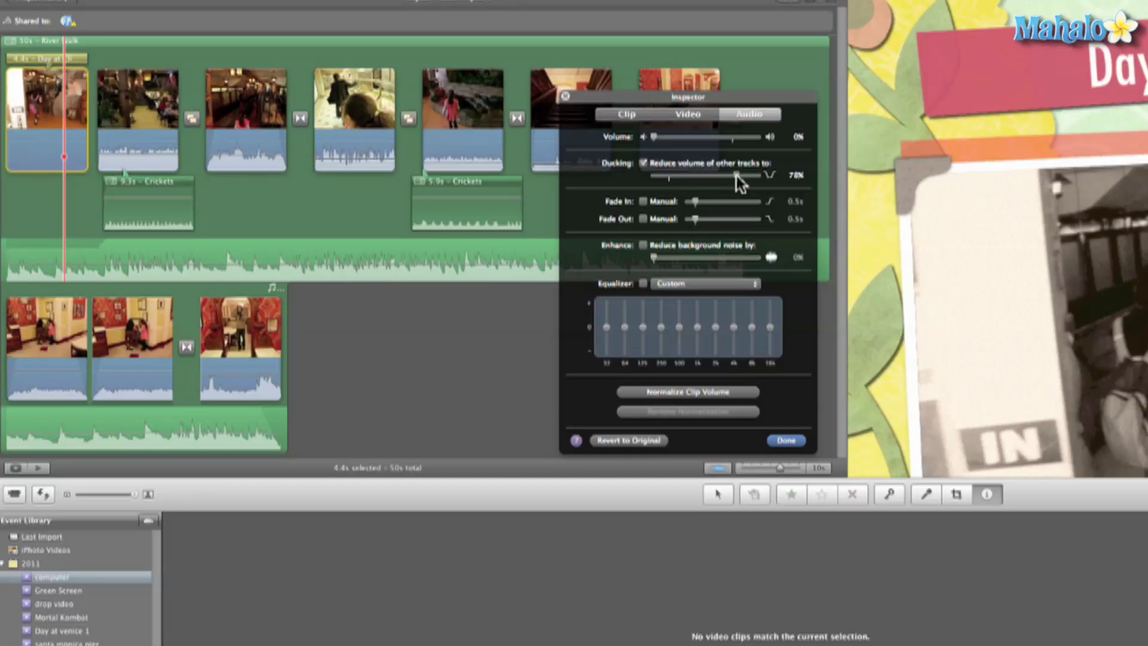
pyautogui.click(566, 97)
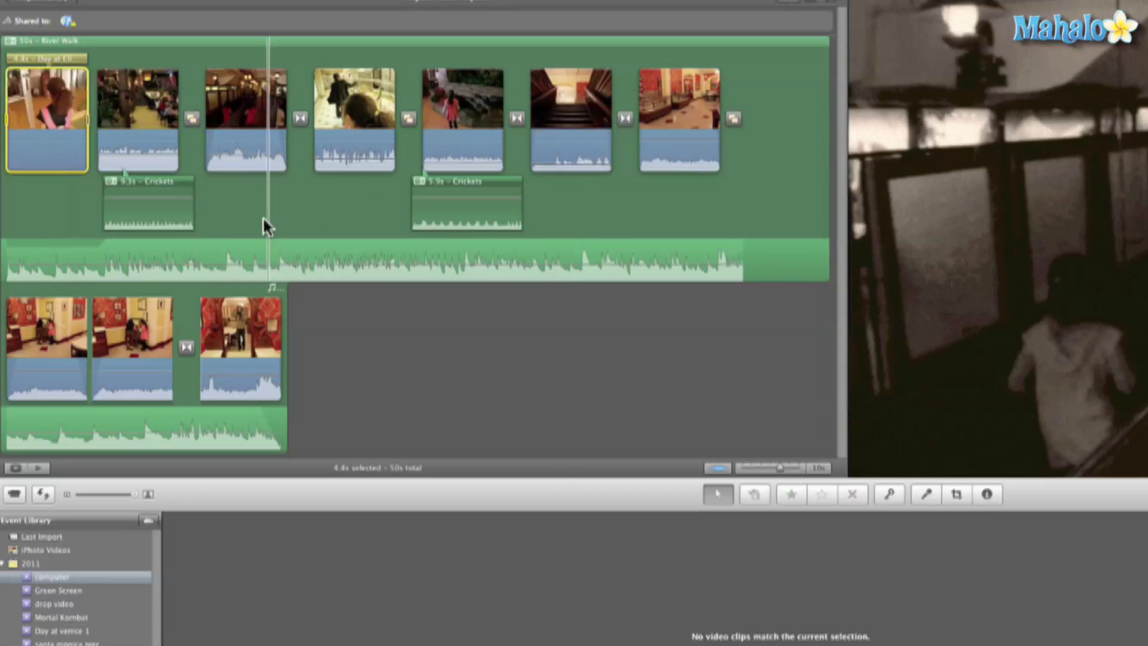
pyautogui.press('space')
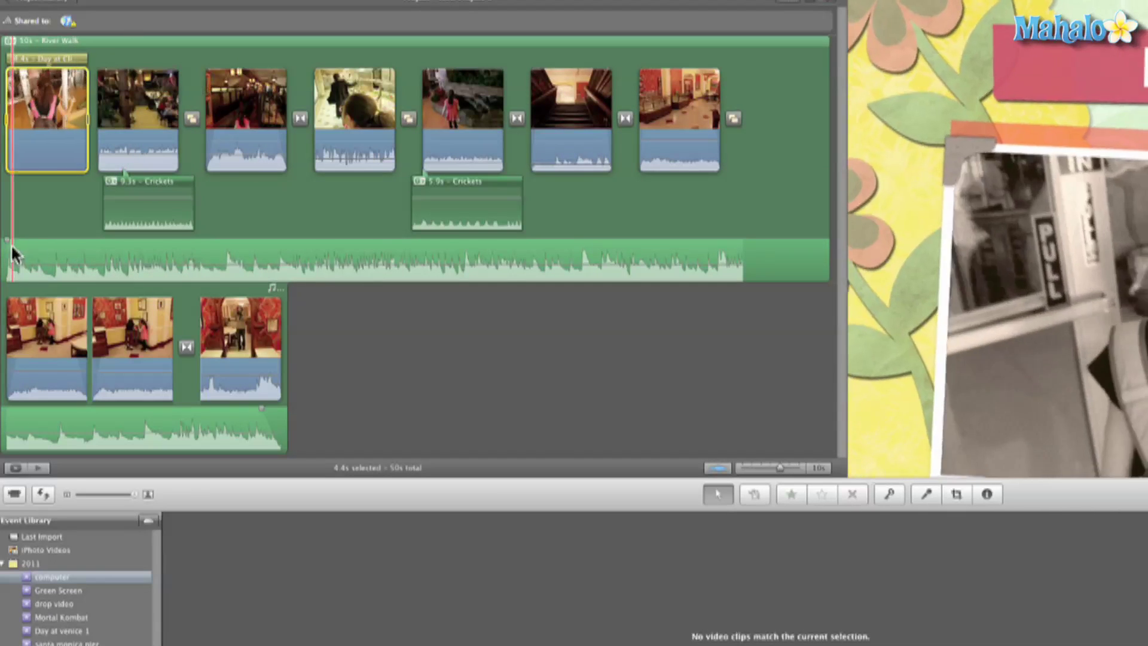
# Raise the music's volume over a range beneath the first clip and lower it over a range beneath the fourth clip
pyautogui.moveTo(13, 260); pyautogui.dragTo(93, 252)
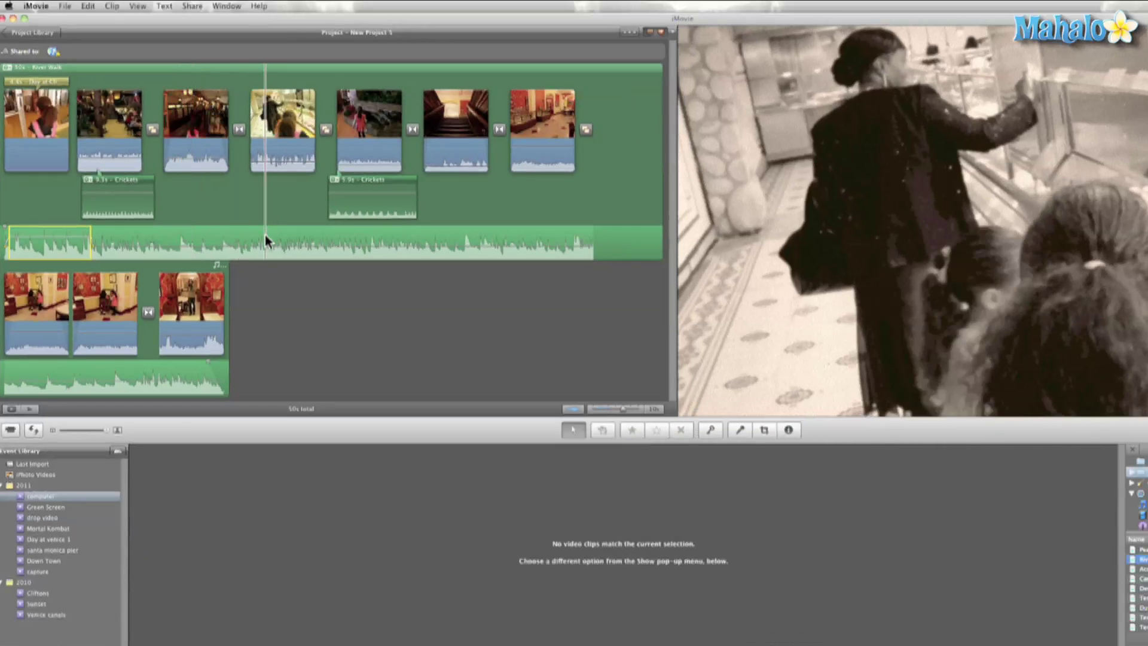
pyautogui.click(250, 265)
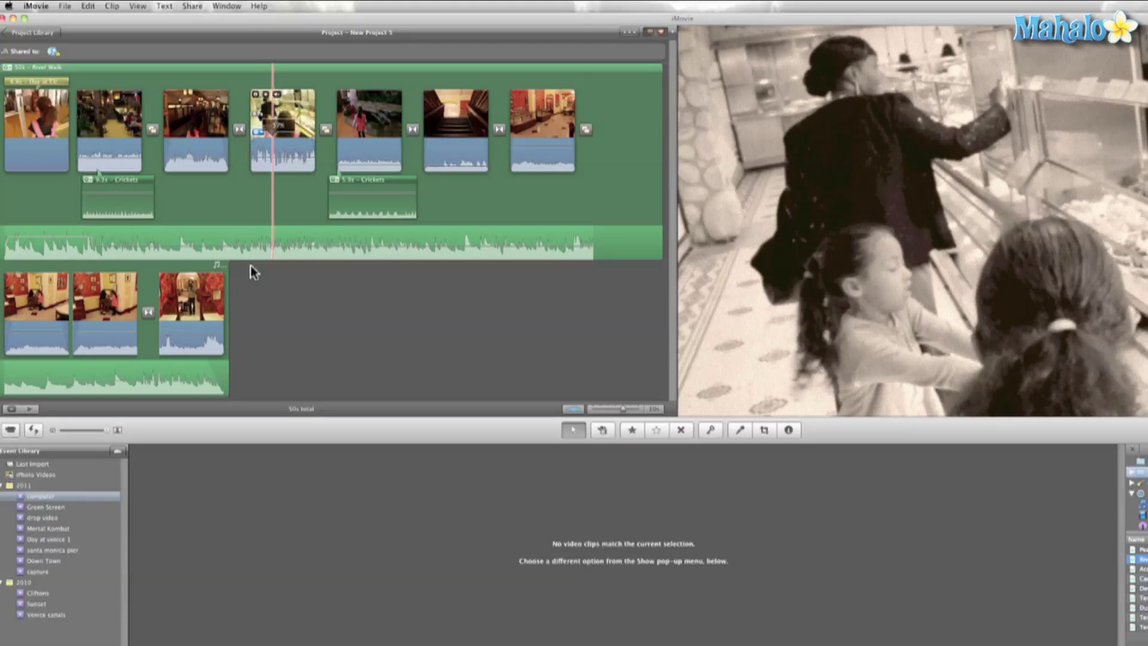
pyautogui.moveTo(256, 245); pyautogui.dragTo(287, 251)
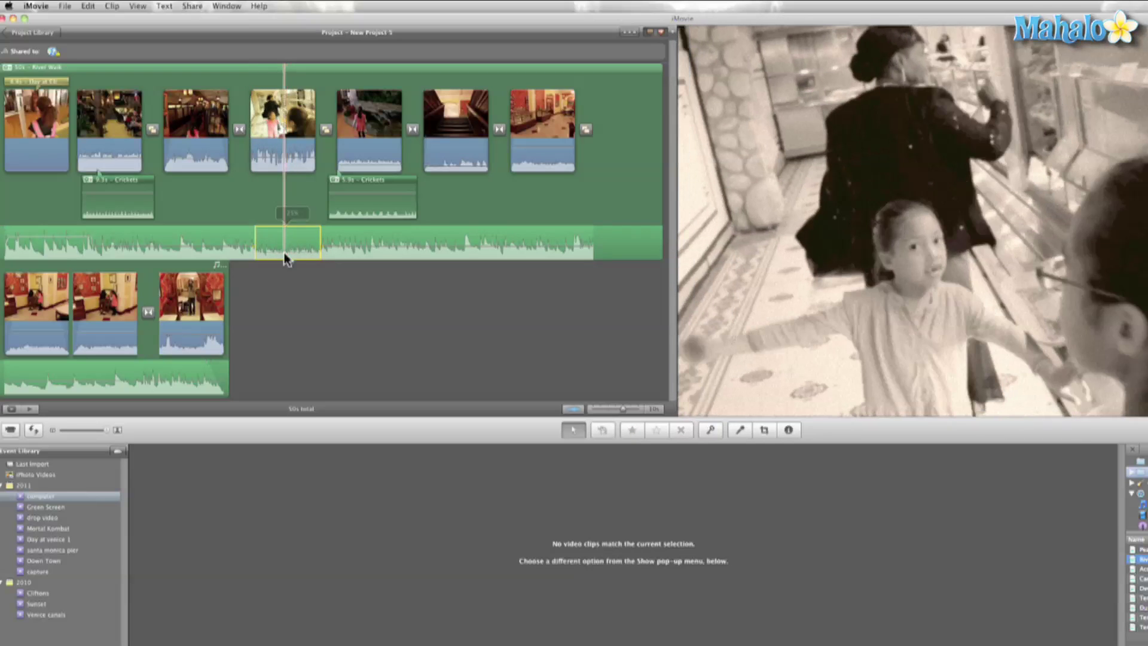
# Examine the volume, ducking and fade options in the fourth clip's audio settings
pyautogui.doubleClick(279, 132)
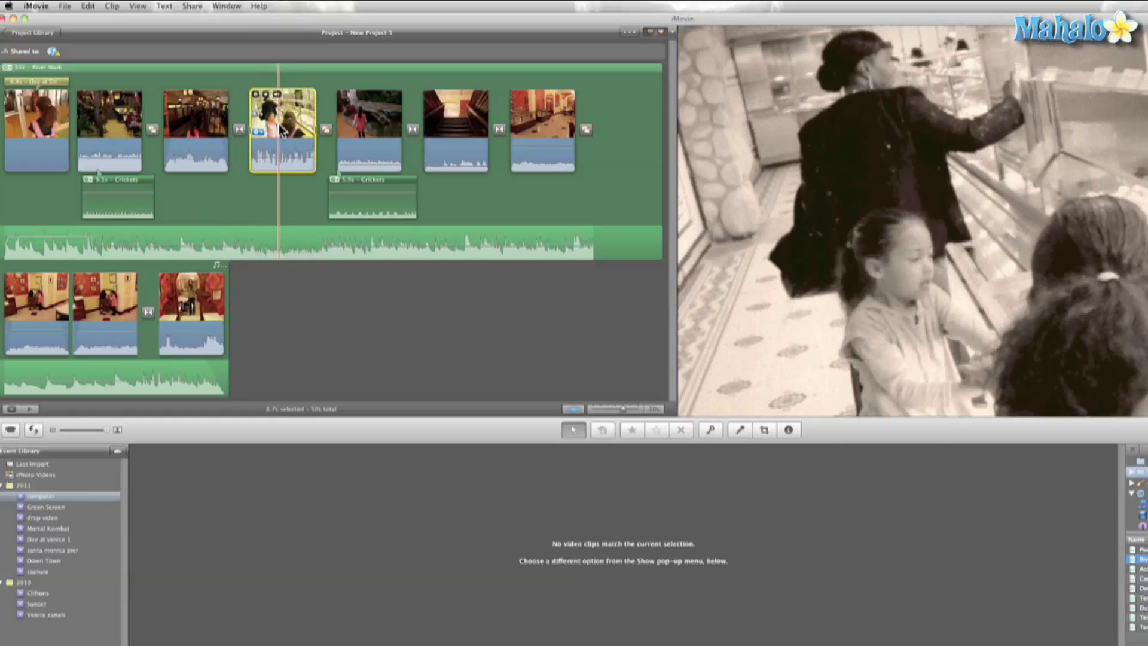
pyautogui.click(592, 128)
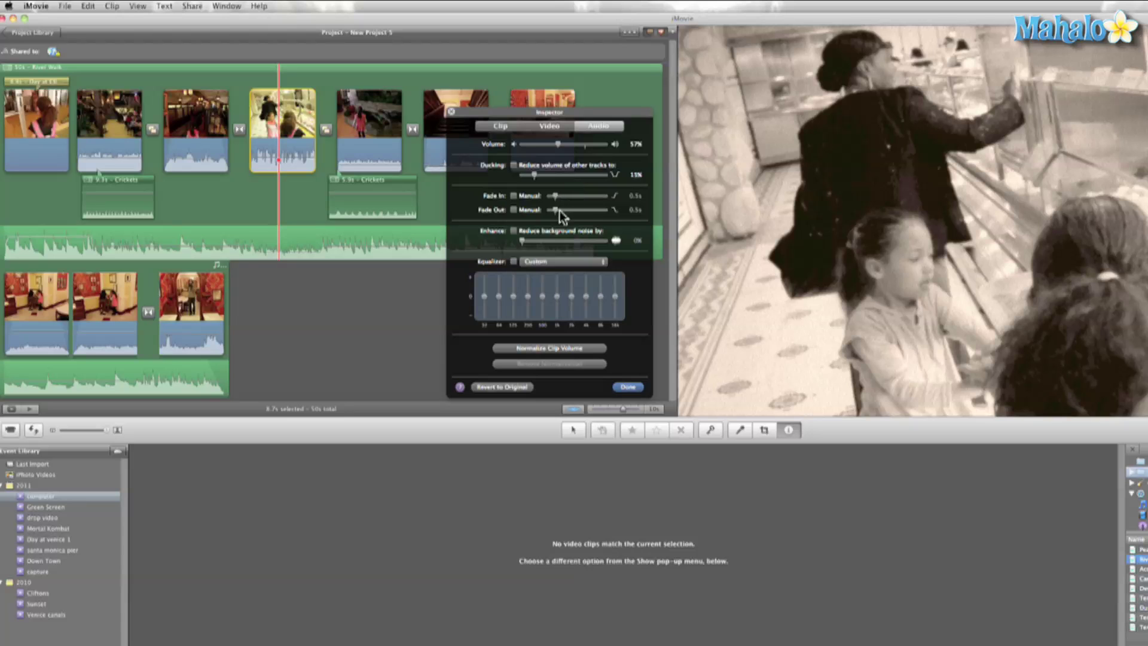
pyautogui.click(450, 112)
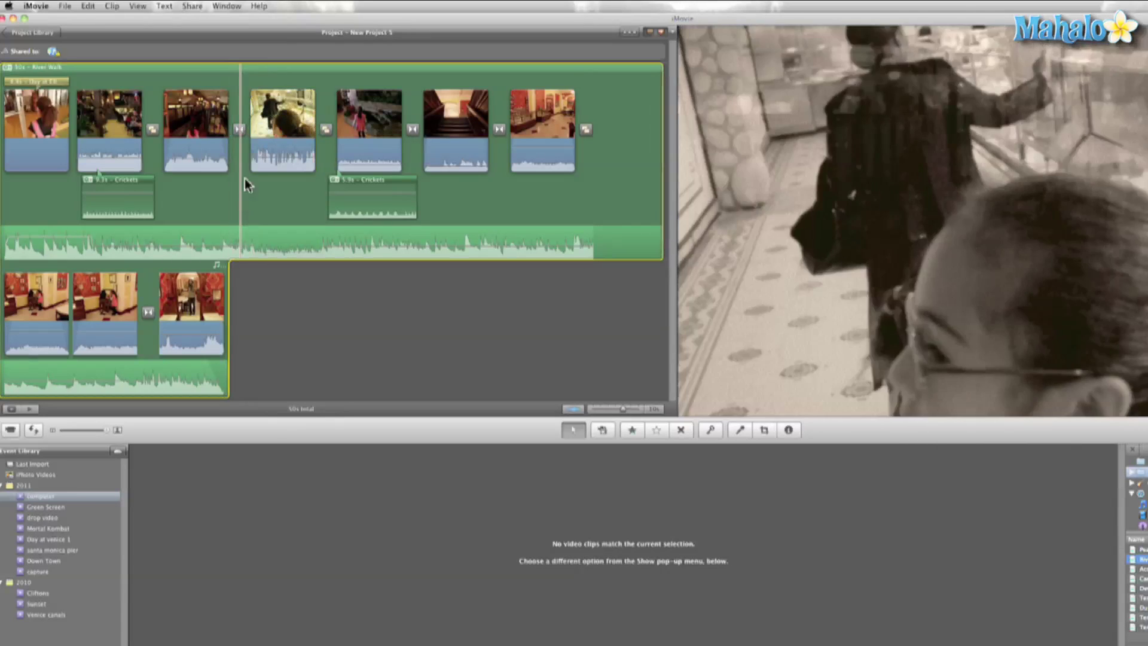
# Adjust the fade-in at the start of the River Walk music and play the project
pyautogui.click(187, 251)
pyautogui.click(152, 231)
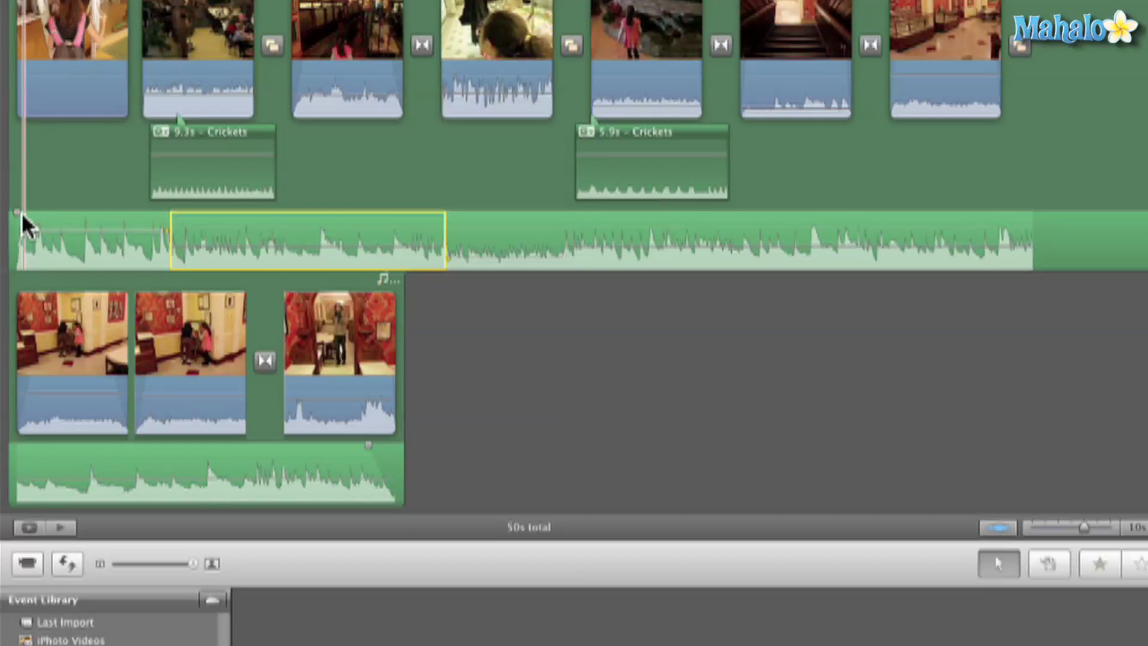
pyautogui.click(27, 227)
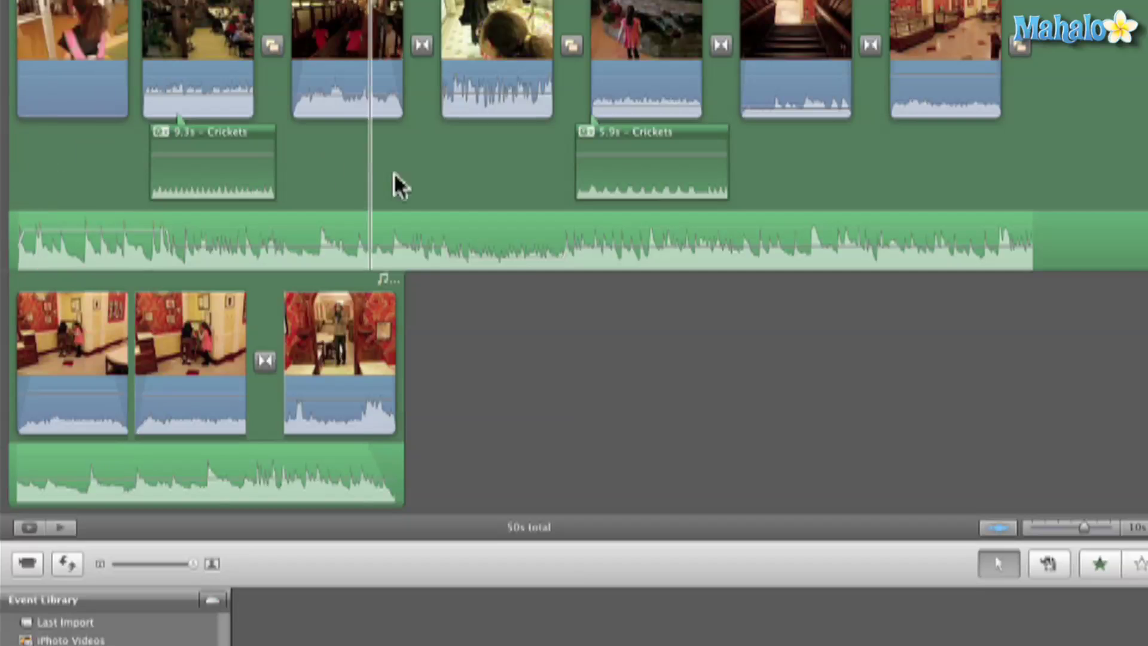
pyautogui.press('space')
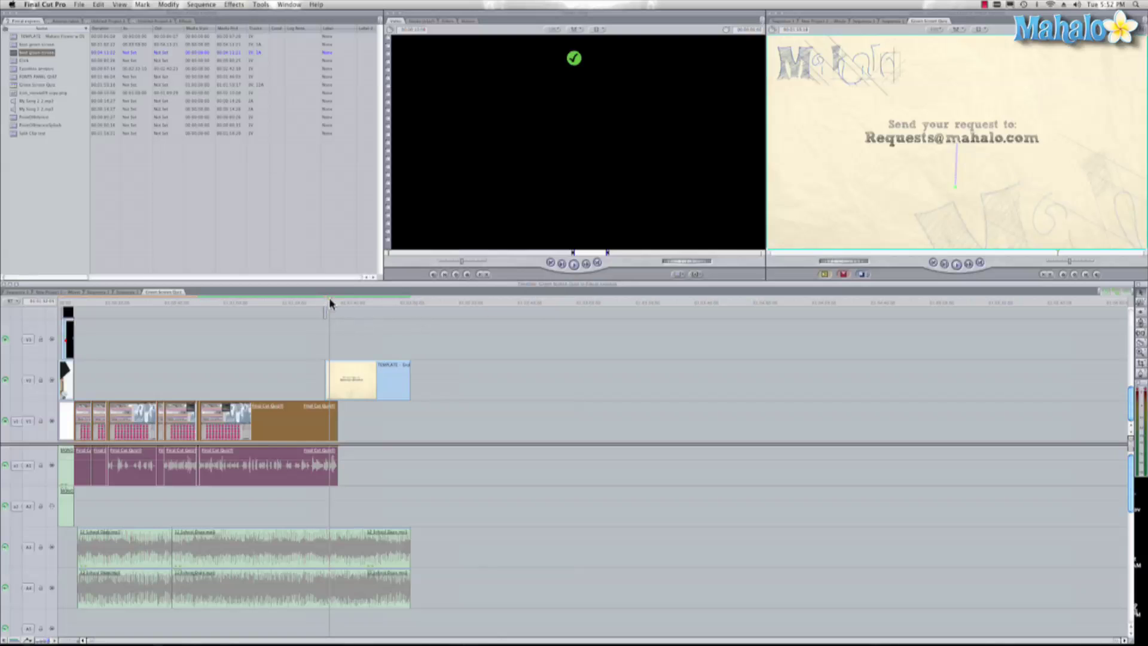
# In Final Cut Pro, open the Final Cut Quiz audio clip from the timeline in the Viewer and adjust its level line
pyautogui.moveTo(329, 304); pyautogui.dragTo(228, 363)
pyautogui.doubleClick(272, 466)
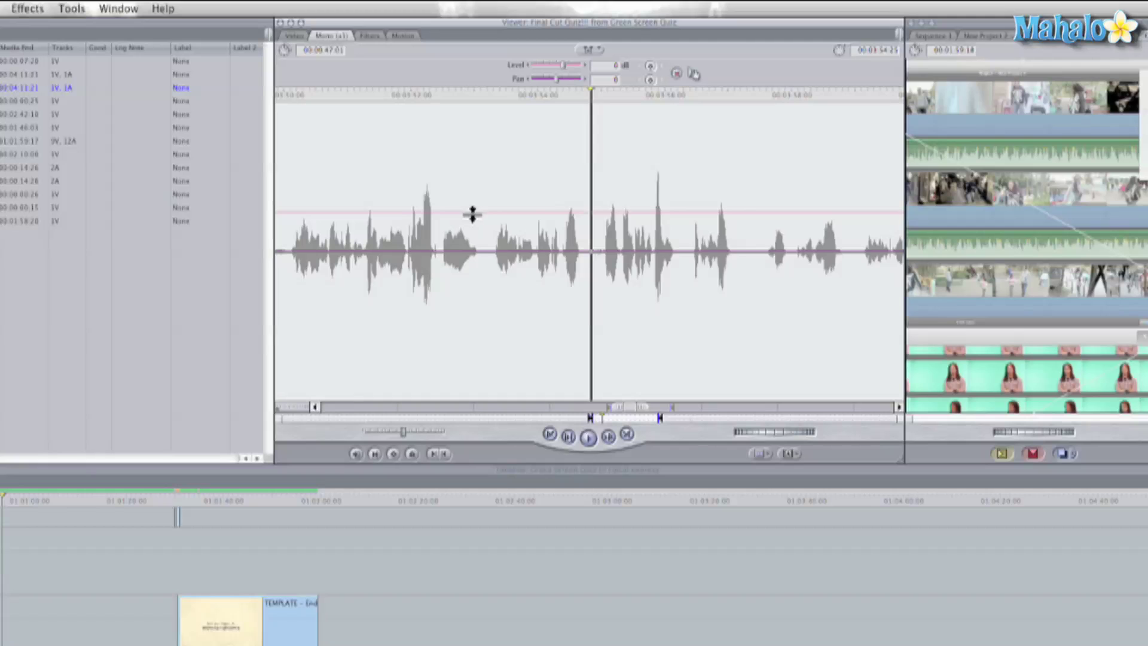
pyautogui.moveTo(472, 214)
pyautogui.mouseDown()
pyautogui.moveTo(471, 289)
pyautogui.moveTo(484, 216)
pyautogui.mouseUp()
pyautogui.moveTo(484, 322); pyautogui.dragTo(501, 161)
# Set the level of the 12 School Daze.mp3 music to -22 dB on its waveform and play it back
pyautogui.press('space')
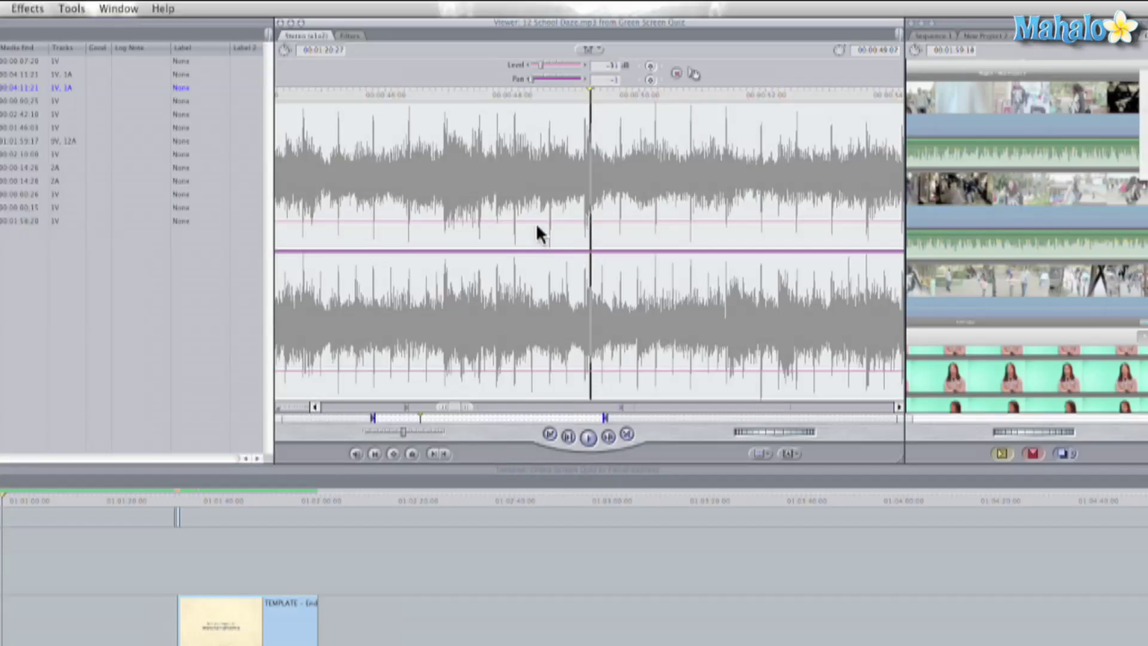
pyautogui.moveTo(536, 222)
pyautogui.mouseDown()
pyautogui.moveTo(548, 131)
pyautogui.moveTo(546, 236)
pyautogui.moveTo(551, 208)
pyautogui.mouseUp()
pyautogui.press('space')
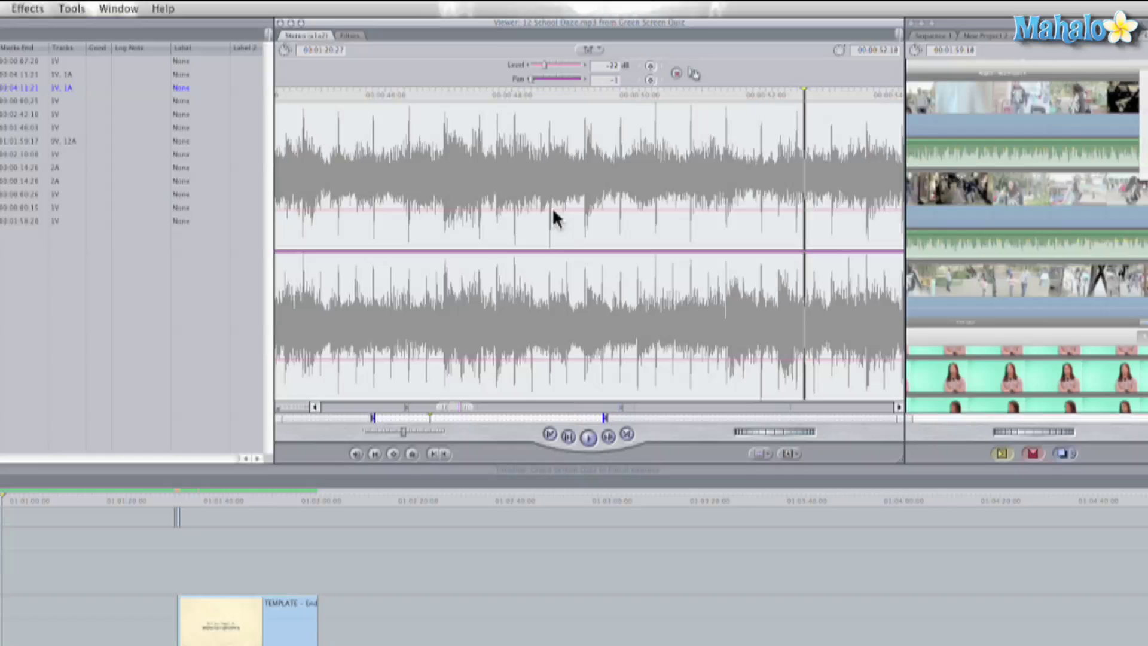